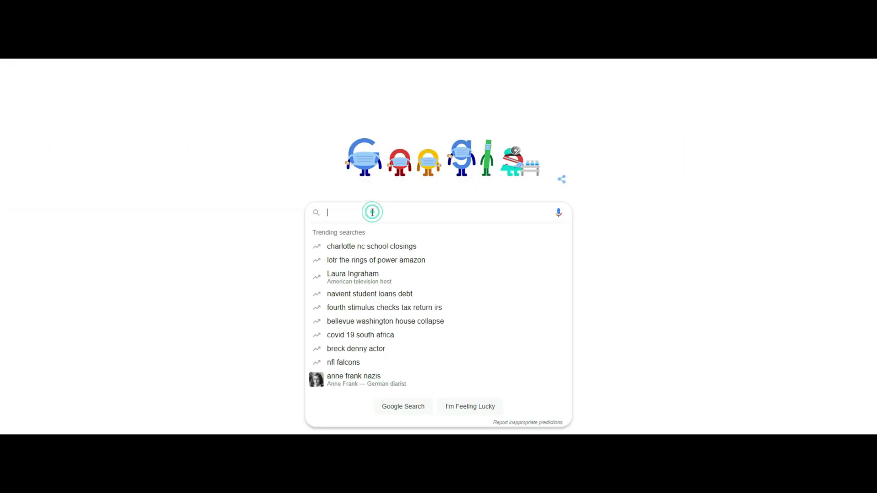
{"action": "type", "text": "own"}
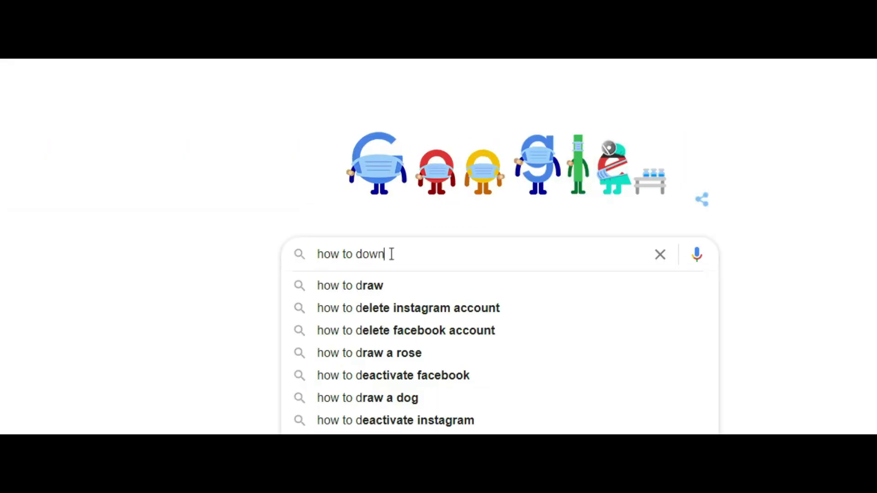
{"action": "type", "text": "load"}
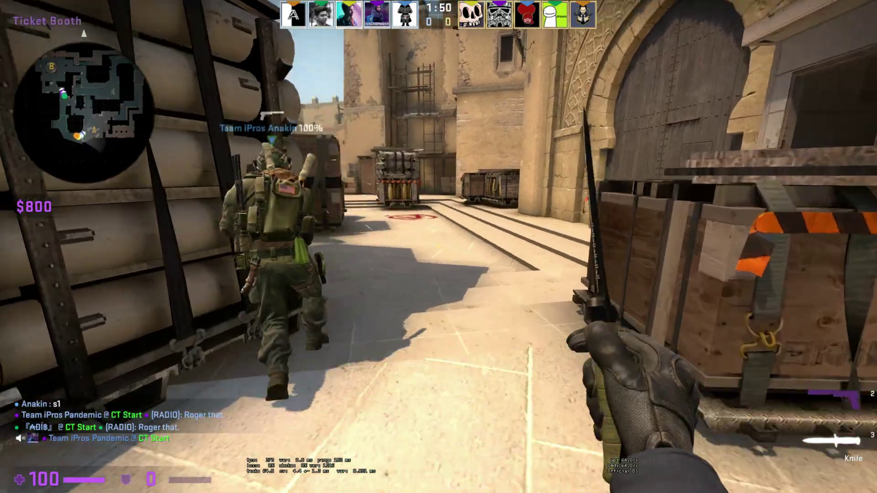
- Switch to the pistol and bring up the GeForce Experience overlay to step through graphics settings
{"action": "key", "text": "2"}
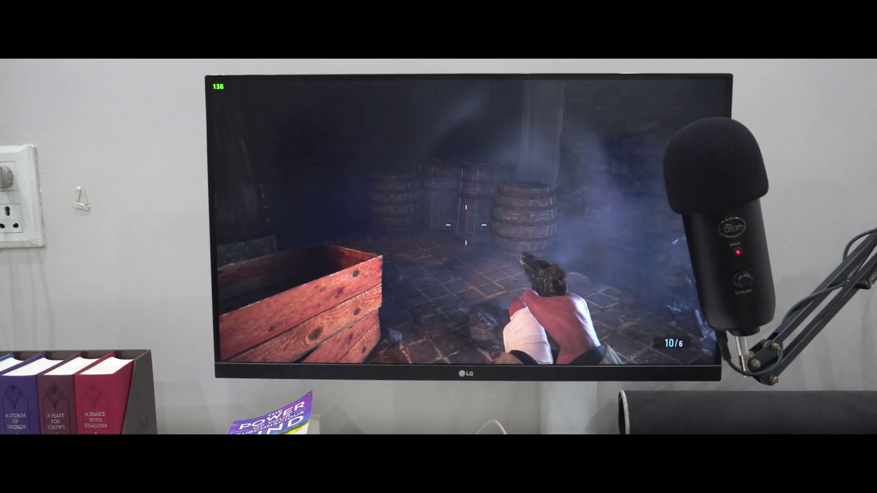
{"action": "key", "text": "alt+z"}
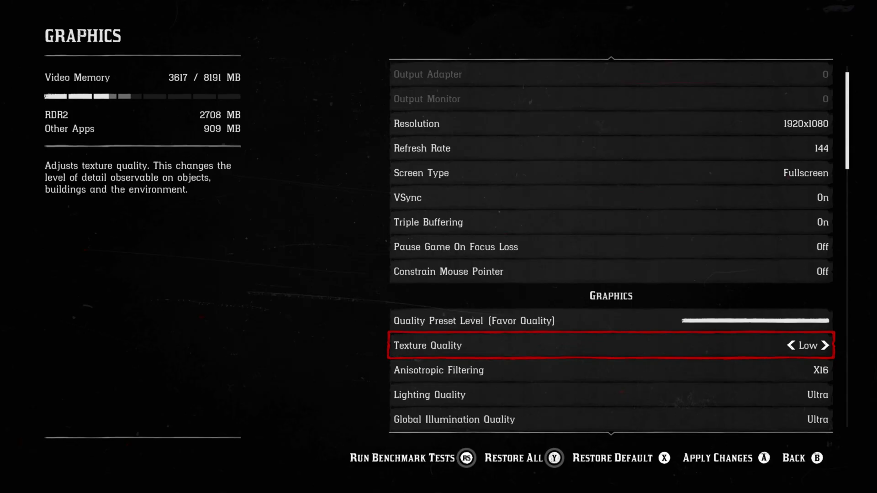
{"action": "key", "text": "Down"}
{"action": "key", "text": "Down"}
{"action": "key", "text": "Down"}
{"action": "key", "text": "Down"}
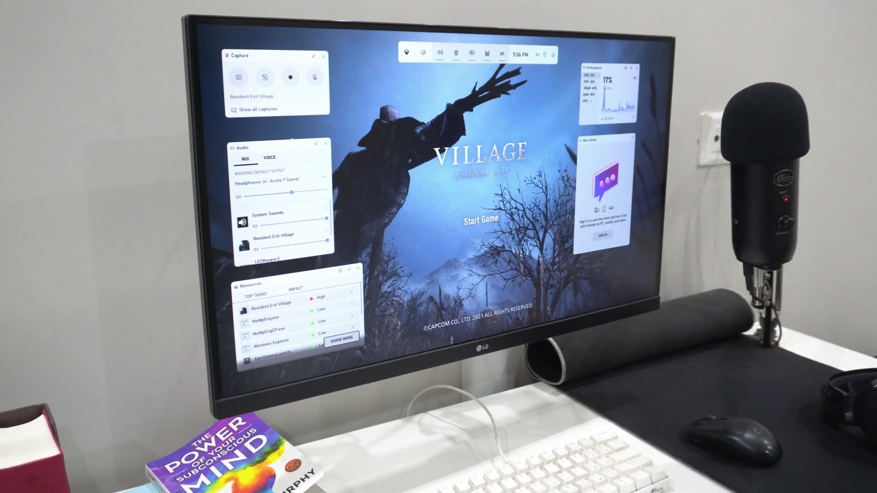
- Dismiss Xbox Game Bar, leave the top-left FPS counter in place, and resume the game
{"action": "key", "text": "super+g"}
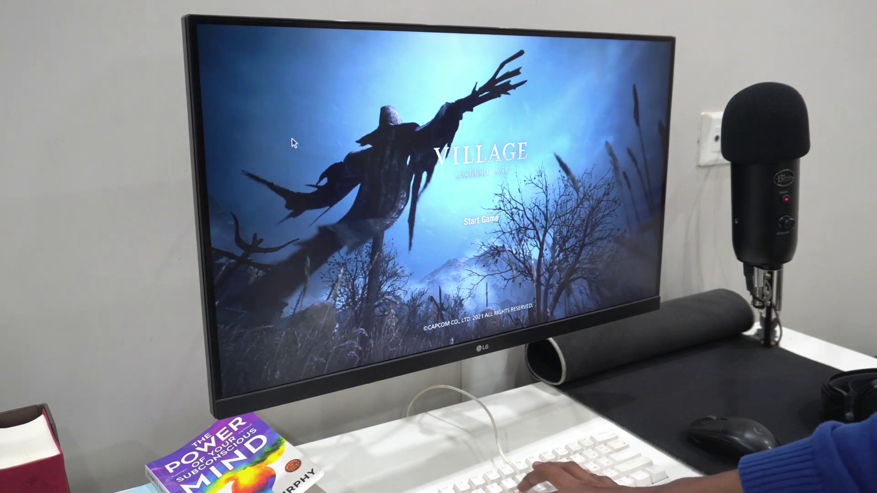
{"action": "key", "text": "alt+z"}
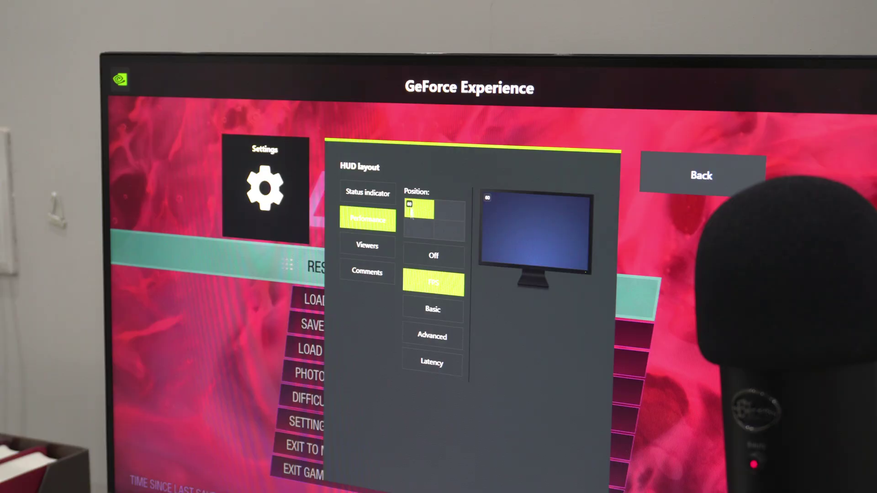
{"action": "left_click", "coordinate": [685, 175]}
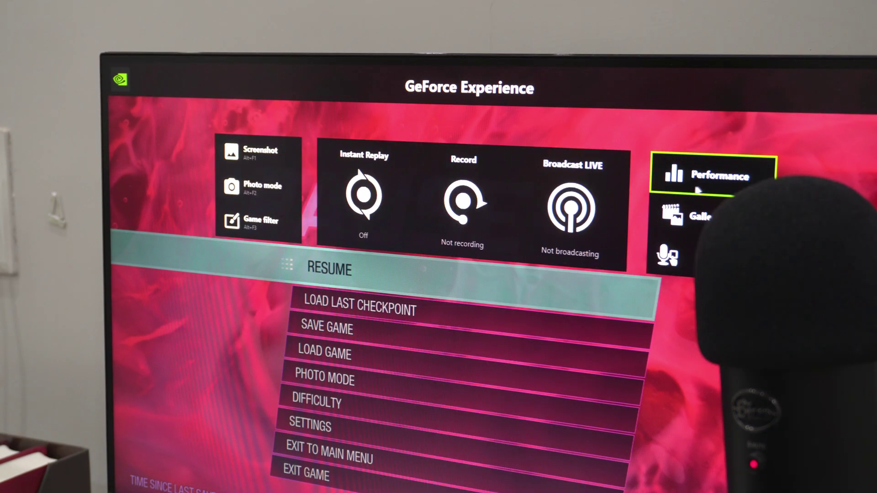
{"action": "key", "text": "alt+z"}
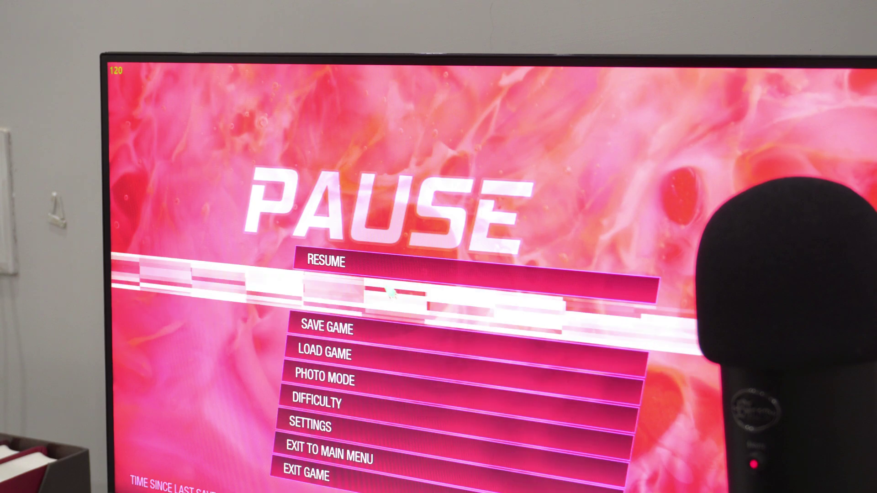
{"action": "left_click", "coordinate": [390, 288]}
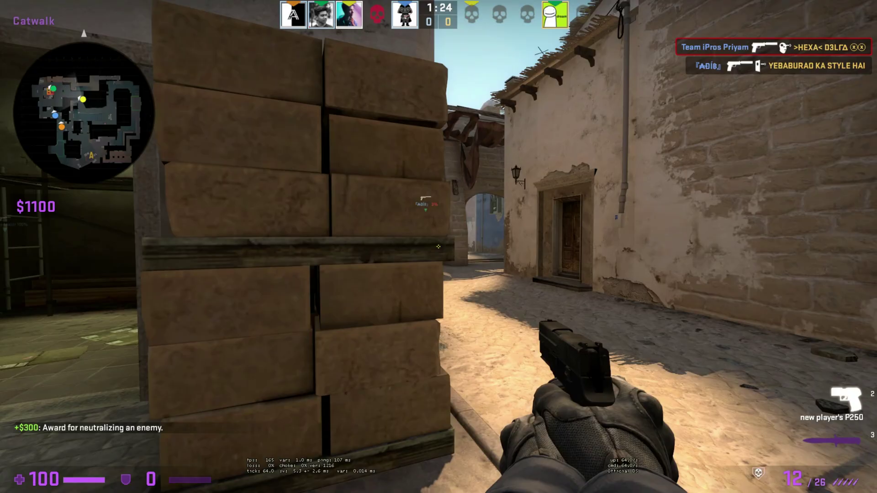
- Switch to the knife and run through the alley toward Bombsite B as Counter-Terrorists win
{"action": "key", "text": "w"}
{"action": "key", "text": "3"}
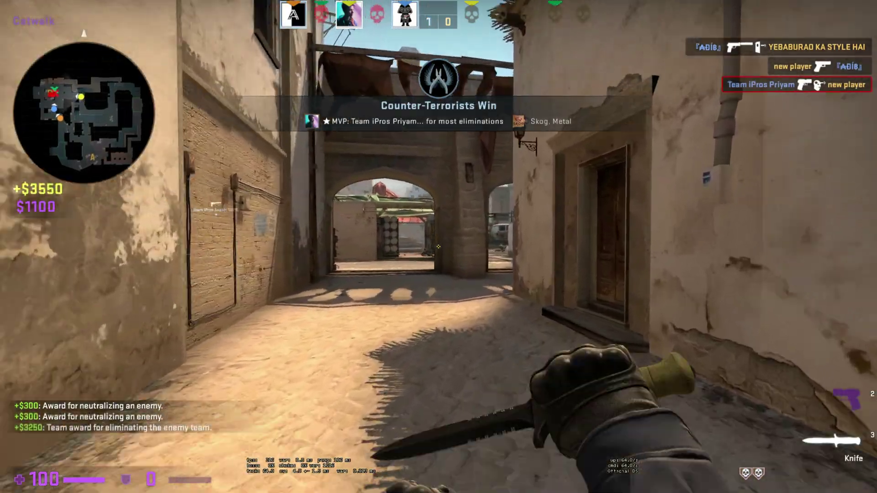
{"action": "key", "text": "w"}
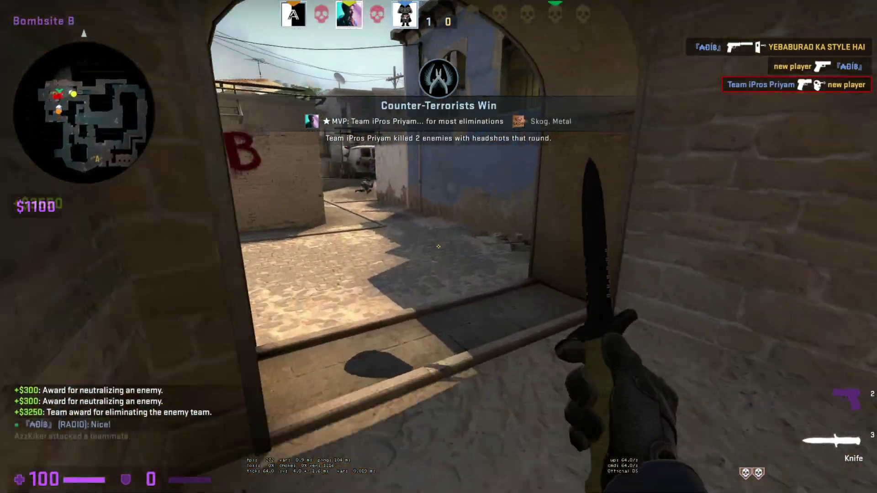